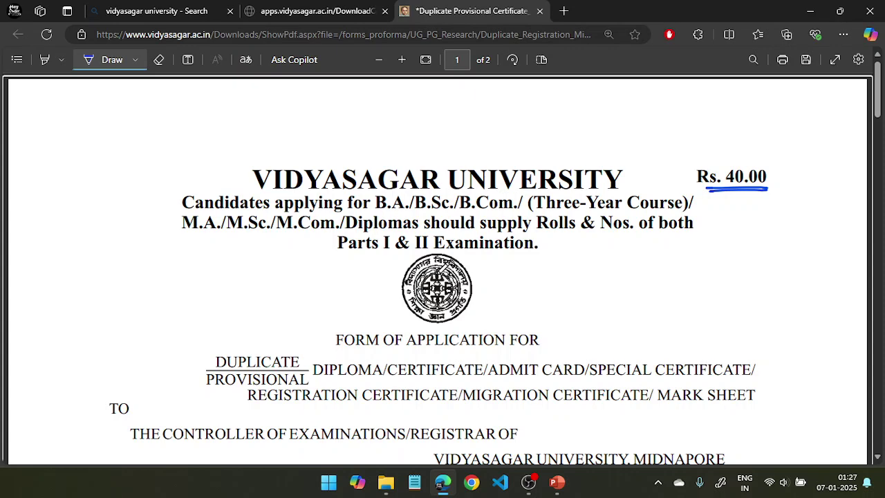
Add handwritten ticks beside PROVISIONAL and above SPECIAL CERTIFICATE in the application form's heading
scroll(739, 247, "down", 1)
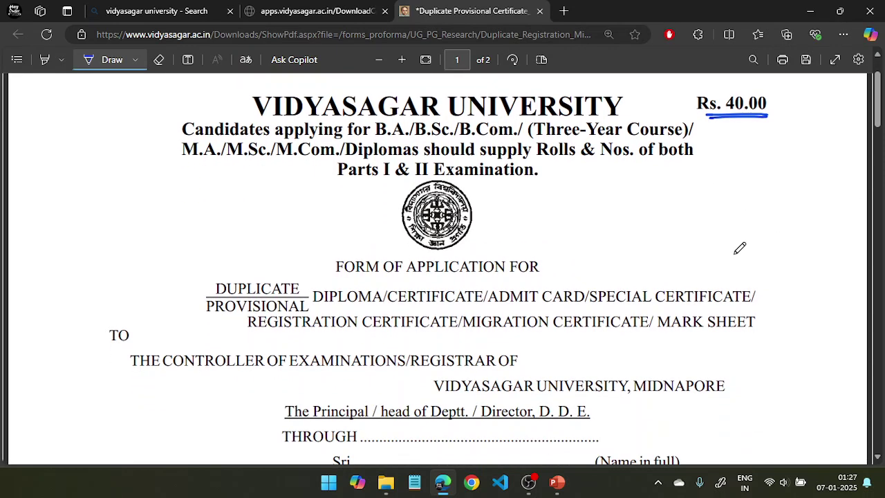
scroll(739, 247, "down", 2)
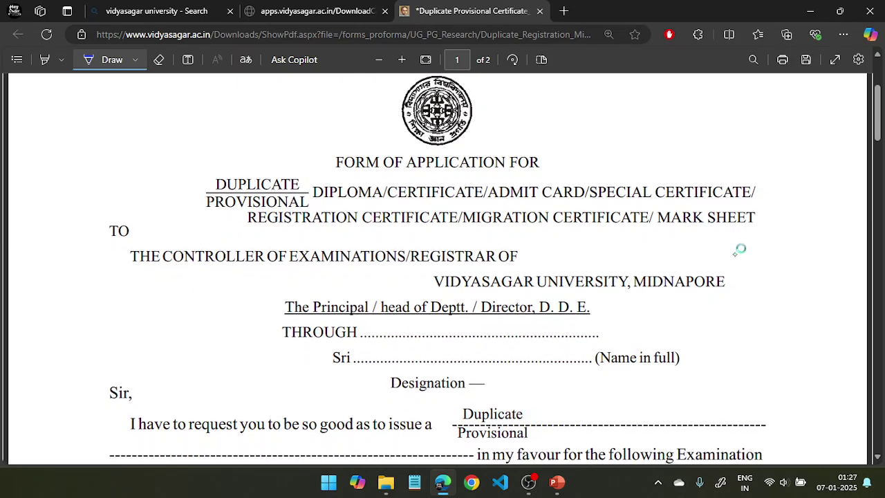
left_click_drag(194, 207, 214, 192)
left_click_drag(637, 178, 659, 169)
Handwrite "principal" on the THROUGH line and a placeholder name after Sri, and underline "Name in full"
mouse_move(374, 322)
left_mouse_down()
mouse_move(375, 340)
mouse_move(409, 321)
mouse_move(443, 332)
mouse_move(478, 321)
left_mouse_up()
mouse_move(384, 346)
left_mouse_down()
mouse_move(390, 361)
mouse_move(405, 350)
mouse_move(435, 360)
left_mouse_up()
left_click_drag(434, 347, 423, 359)
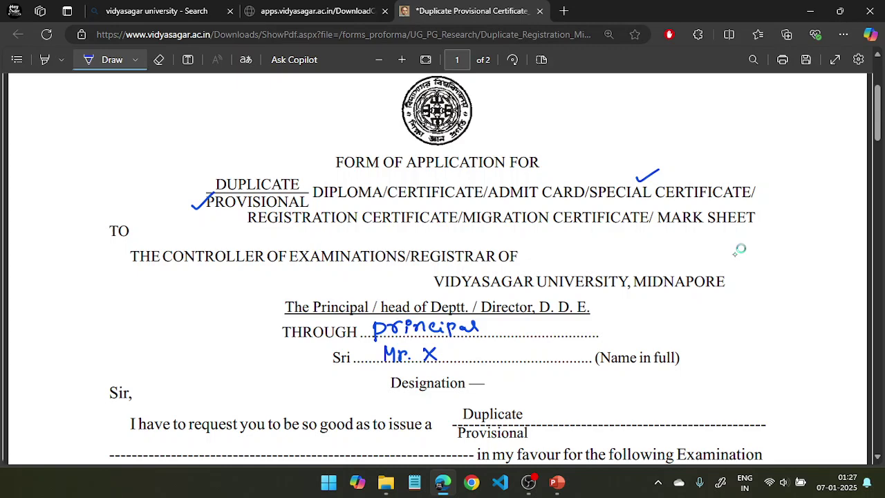
scroll(738, 250, "down", 3)
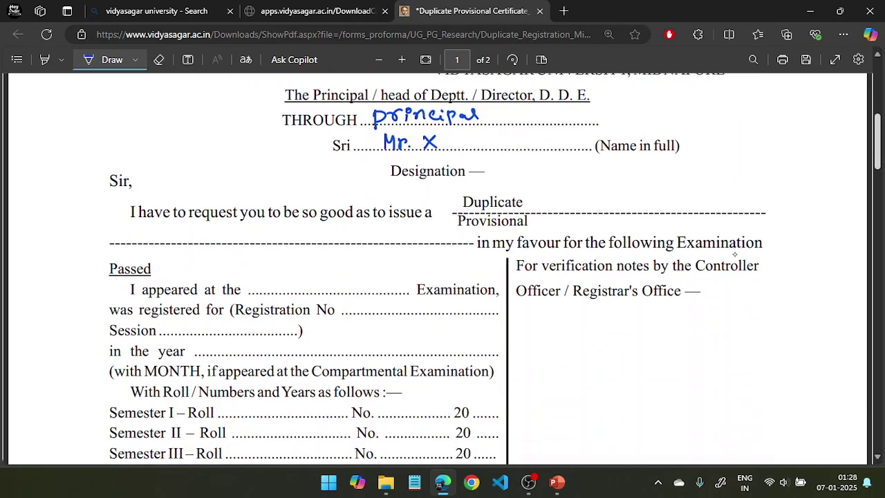
left_click_drag(608, 150, 664, 148)
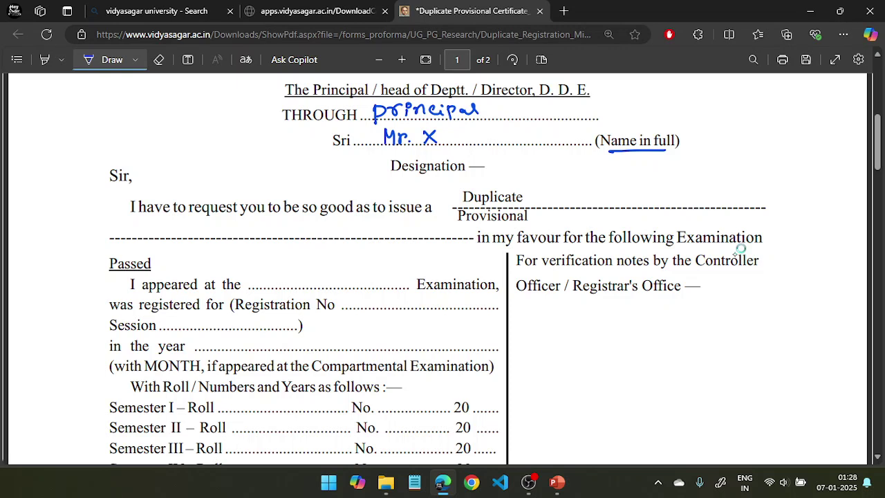
Tick Provisional in the request sentence and handwrite "provisional certificate" across its blank lines, rewriting the badly formed letter t
left_click_drag(451, 212, 461, 210)
left_click_drag(557, 194, 584, 198)
mouse_move(588, 194)
left_mouse_down()
mouse_move(631, 205)
mouse_move(672, 199)
mouse_move(685, 186)
left_mouse_up()
left_click_drag(145, 223, 140, 233)
mouse_move(152, 228)
left_mouse_down()
mouse_move(182, 223)
mouse_move(192, 232)
left_mouse_up()
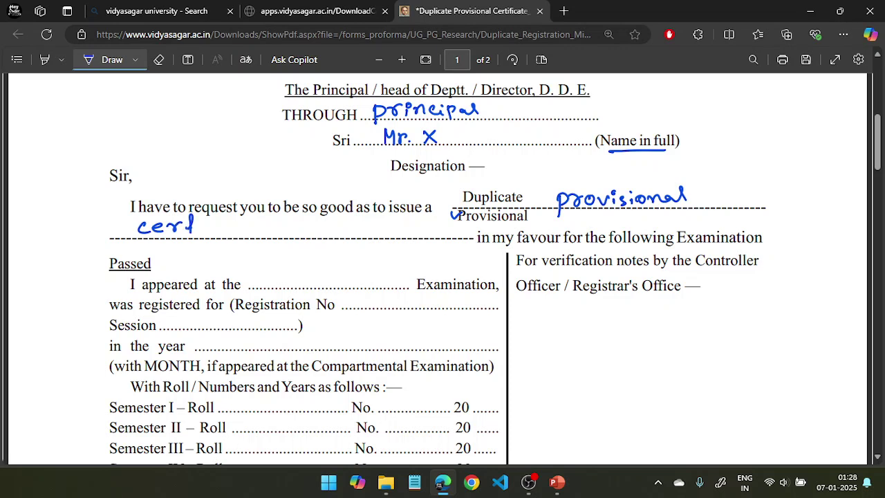
left_click(159, 59)
left_click(190, 224)
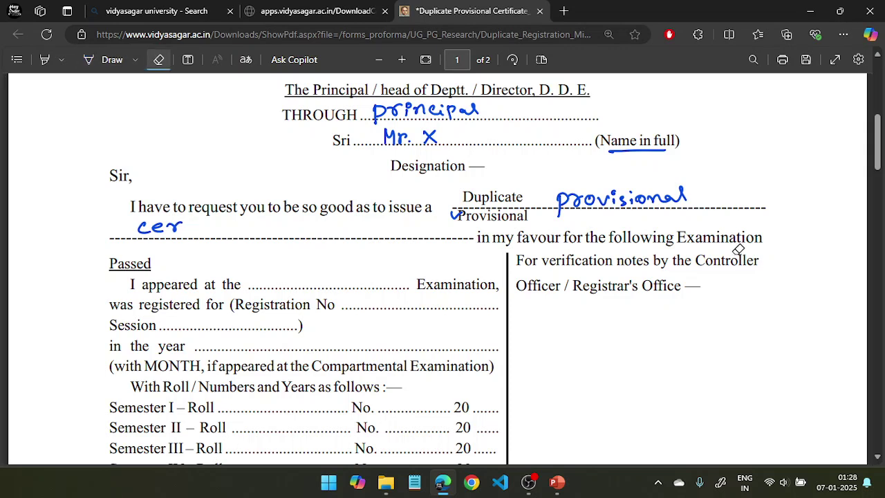
left_click(109, 59)
mouse_move(187, 217)
left_mouse_down()
mouse_move(188, 233)
mouse_move(191, 223)
left_mouse_up()
mouse_move(195, 224)
left_mouse_down()
mouse_move(200, 237)
mouse_move(258, 230)
left_mouse_up()
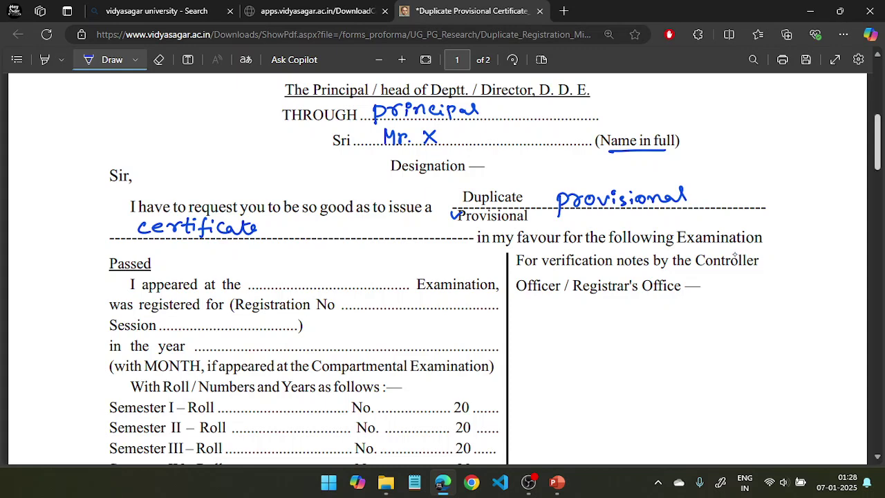
Handwrite "B.SC" as the examination appeared at and review the form's heading for eligible courses
scroll(739, 249, "down", 3)
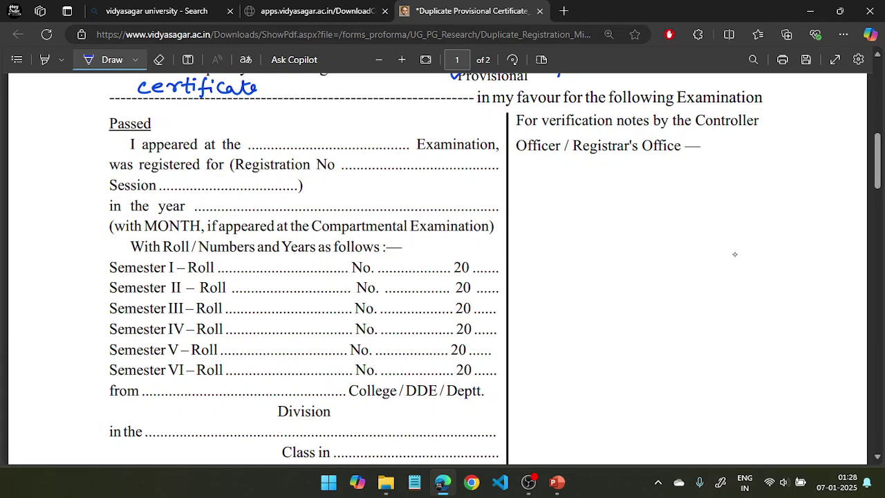
left_click_drag(264, 133, 265, 145)
mouse_move(263, 134)
left_mouse_down()
mouse_move(264, 145)
mouse_move(302, 142)
left_mouse_up()
left_click(280, 139)
scroll(739, 250, "up", 5)
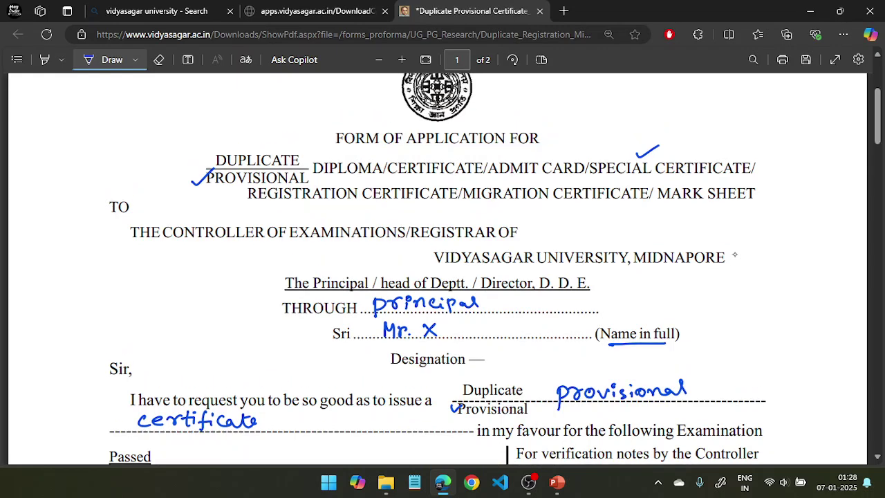
scroll(737, 253, "up", 3)
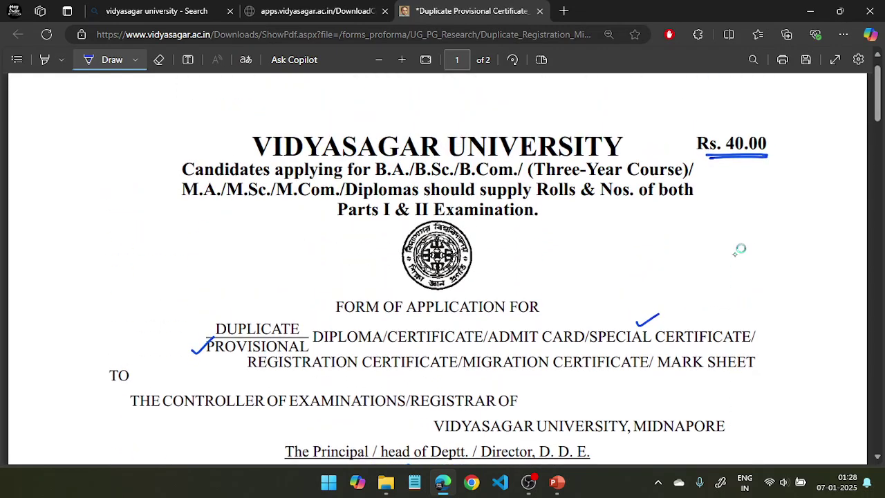
scroll(738, 249, "down", 8)
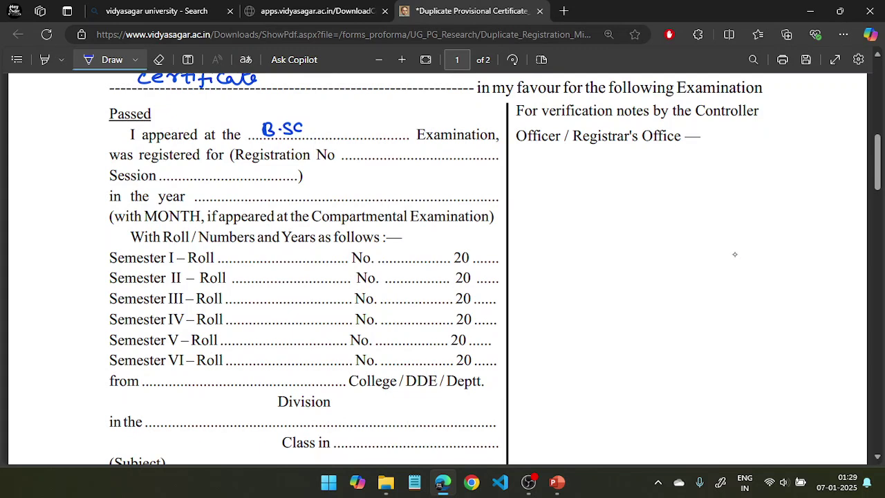
Handwrite a sample registration number and the session 2019-2020 in the Passed section
mouse_move(350, 148)
left_mouse_down()
mouse_move(351, 158)
mouse_move(421, 150)
mouse_move(418, 158)
left_mouse_up()
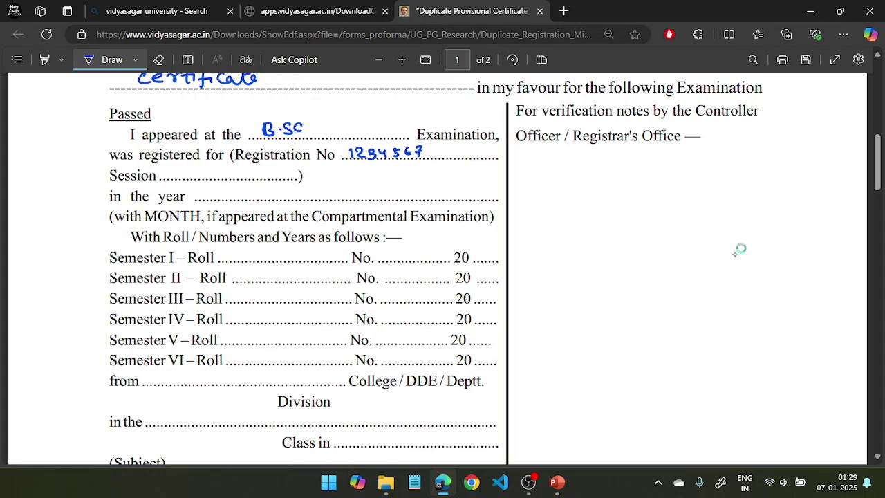
mouse_move(169, 168)
left_mouse_down()
mouse_move(179, 179)
mouse_move(182, 168)
mouse_move(193, 179)
mouse_move(229, 179)
left_mouse_up()
left_click_drag(238, 166, 235, 168)
mouse_move(241, 167)
left_mouse_down()
mouse_move(251, 176)
mouse_move(255, 166)
left_mouse_up()
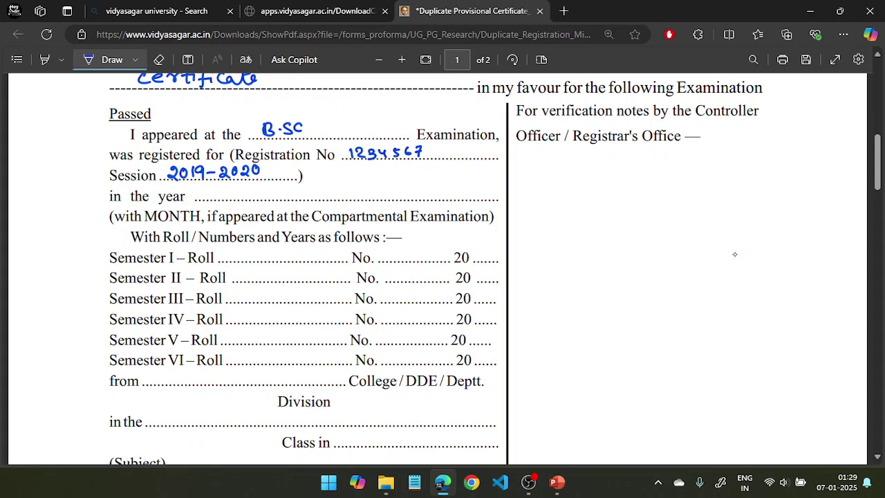
Handwrite a sample roll number on the Semester I line
left_click_drag(232, 252, 233, 261)
left_click_drag(239, 252, 239, 261)
left_click_drag(246, 253, 265, 260)
left_click_drag(270, 252, 270, 260)
left_click_drag(275, 253, 282, 258)
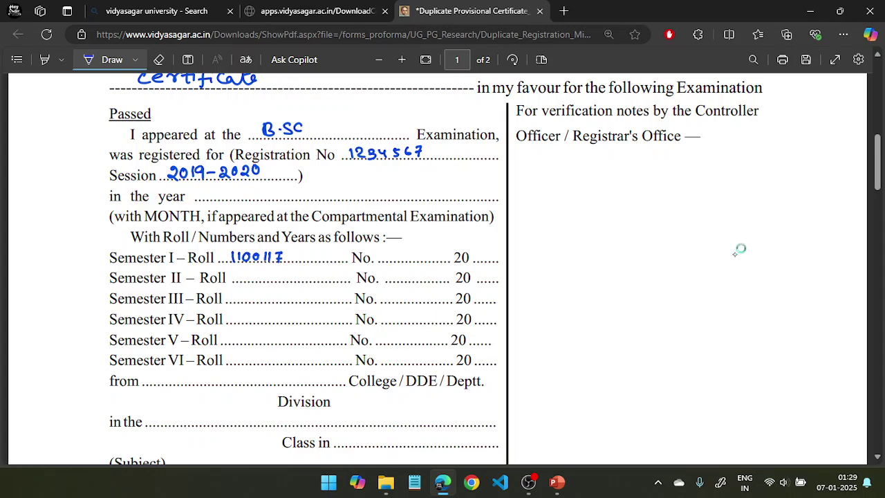
Draw ditto-style marks in the roll blanks for Semesters II to VI
mouse_move(239, 276)
left_mouse_down()
mouse_move(288, 273)
mouse_move(248, 344)
left_mouse_up()
left_click_drag(270, 291, 269, 301)
left_click_drag(273, 312, 272, 331)
left_click_drag(270, 343, 269, 350)
left_click_drag(290, 290, 290, 300)
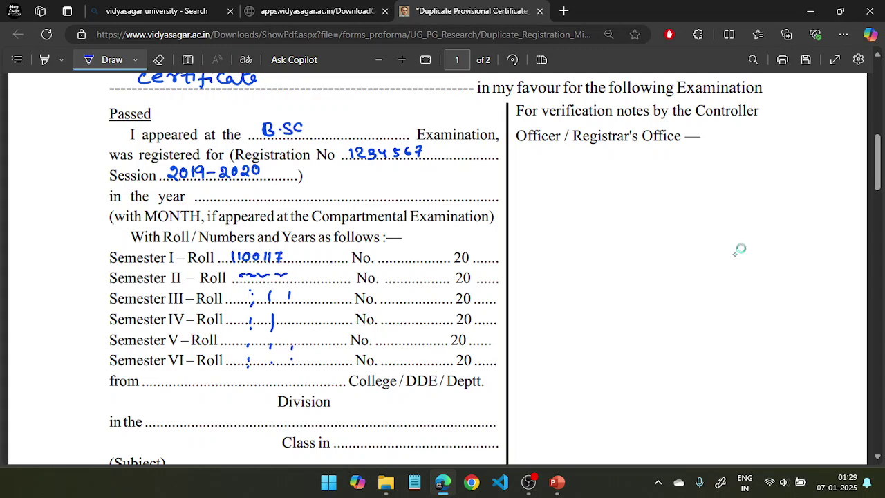
Fill the semester number column with a sample number and two vertical lines below it, and enter years 19, 20, 20, 21, 21 and 22
left_click_drag(380, 253, 388, 261)
mouse_move(388, 253)
left_mouse_down()
mouse_move(392, 261)
mouse_move(401, 251)
mouse_move(419, 258)
left_mouse_up()
mouse_move(425, 250)
left_mouse_down()
mouse_move(426, 259)
mouse_move(432, 248)
mouse_move(400, 297)
mouse_move(397, 358)
left_mouse_up()
left_click_drag(408, 269, 411, 356)
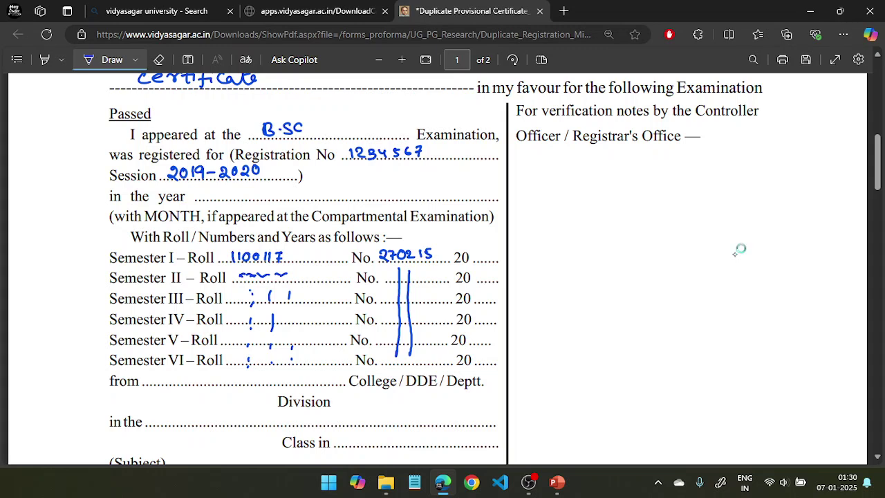
mouse_move(477, 251)
left_mouse_down()
mouse_move(477, 261)
mouse_move(487, 253)
mouse_move(481, 342)
left_mouse_up()
mouse_move(486, 336)
left_mouse_down()
mouse_move(484, 359)
mouse_move(493, 358)
left_mouse_up()
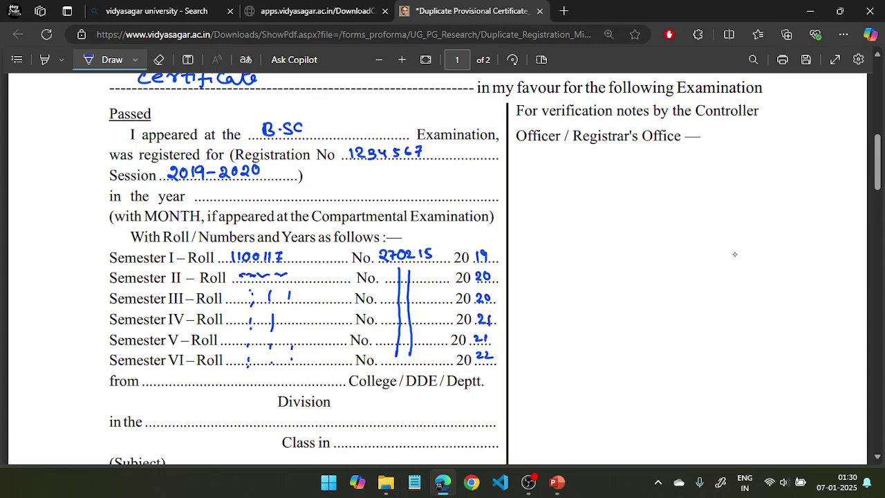
Tick College and handwrite "XYZ college" on the "from" line, underlining part of it
scroll(734, 255, "down", 3)
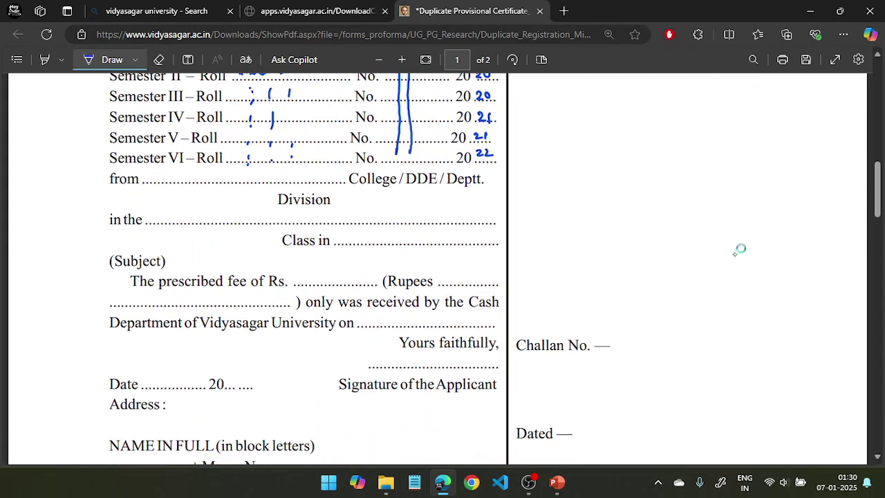
scroll(734, 253, "down", 2)
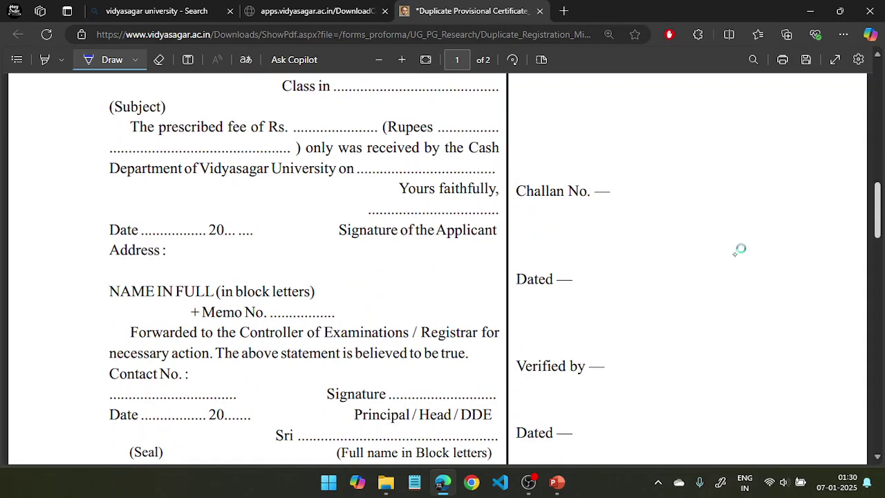
scroll(737, 252, "up", 1)
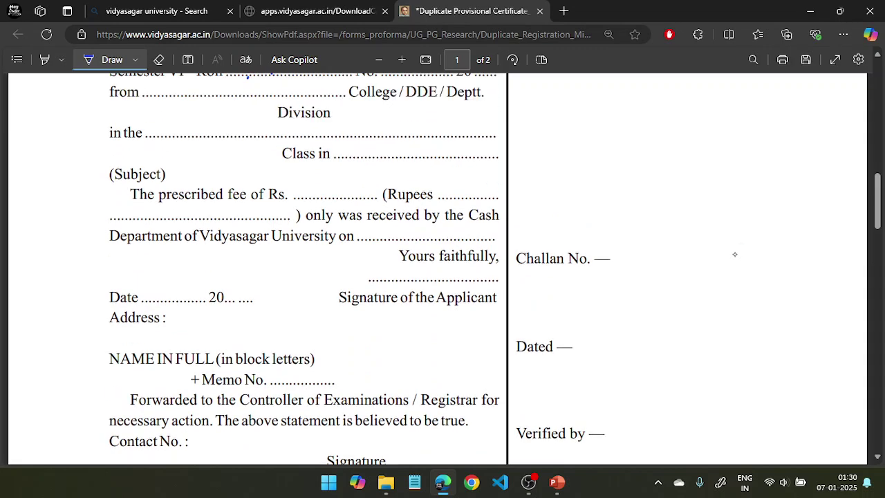
scroll(735, 253, "up", 1)
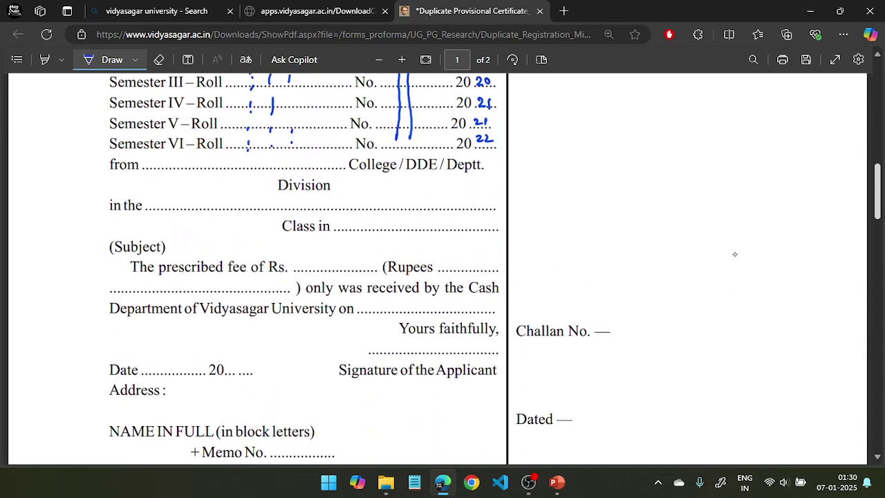
left_click_drag(364, 157, 378, 153)
left_click_drag(156, 162, 164, 168)
mouse_move(152, 162)
left_mouse_down()
mouse_move(192, 170)
mouse_move(184, 171)
left_mouse_up()
left_click_drag(196, 160, 199, 174)
left_click_drag(209, 162, 300, 172)
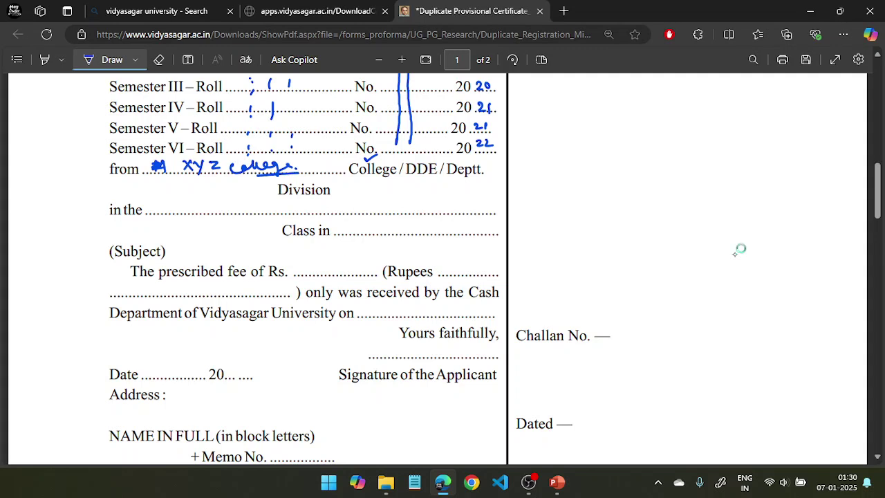
Handwrite a sample signature with a smiley on the Signature of the Applicant line
scroll(735, 255, "down", 3)
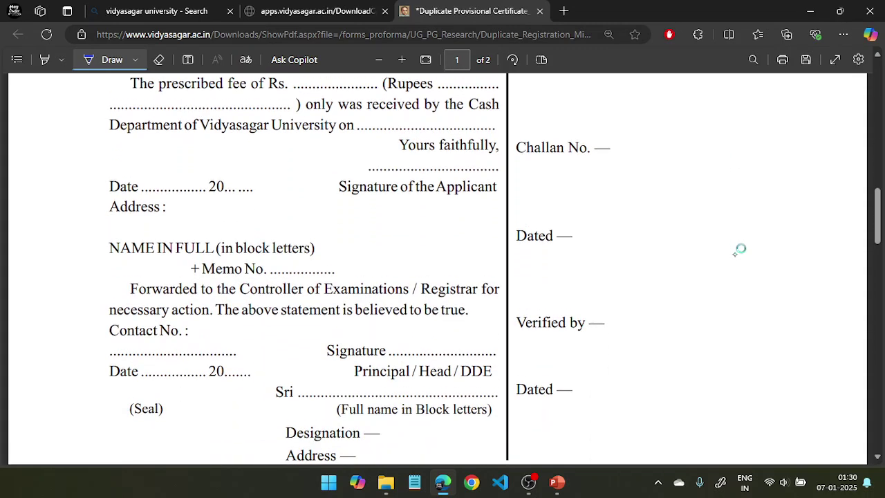
mouse_move(384, 167)
left_mouse_down()
mouse_move(385, 156)
mouse_move(395, 166)
mouse_move(405, 160)
left_mouse_up()
mouse_move(410, 160)
left_mouse_down()
mouse_move(423, 174)
mouse_move(449, 158)
left_mouse_up()
left_click_drag(448, 163, 455, 165)
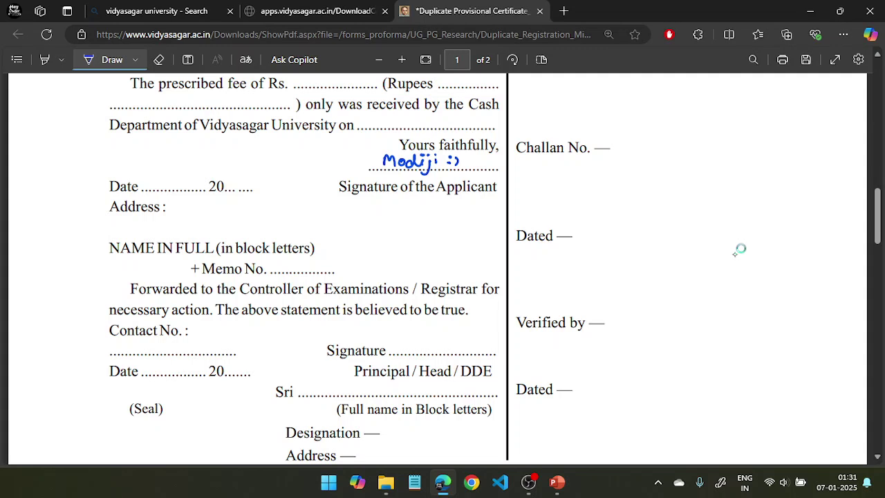
Handwrite the application date 07/01/2025 on the applicant's date line, erasing the first attempt
mouse_move(143, 188)
left_mouse_down()
mouse_move(159, 178)
mouse_move(188, 188)
left_mouse_up()
left_click(159, 59)
key("alt+d")
mouse_move(146, 184)
left_mouse_down()
mouse_move(163, 177)
mouse_move(171, 192)
mouse_move(188, 183)
mouse_move(198, 192)
mouse_move(240, 190)
left_mouse_up()
mouse_move(244, 180)
left_mouse_down()
mouse_move(250, 191)
mouse_move(253, 177)
left_mouse_up()
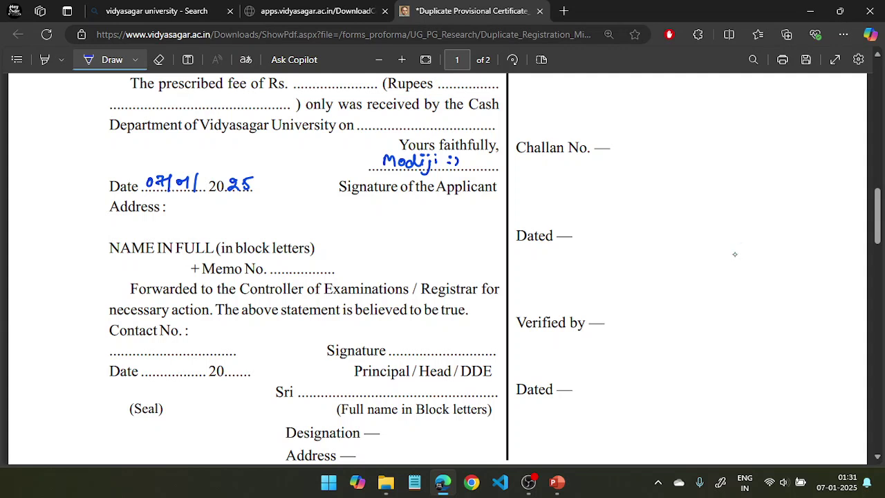
Tick Principal below the forwarding signature line and handwrite a sample full name after Sri
scroll(739, 250, "down", 1)
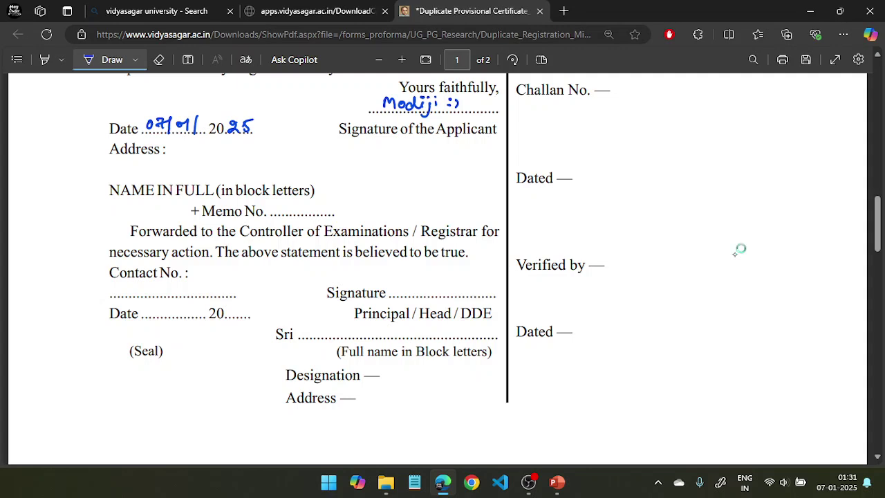
left_click_drag(376, 305, 387, 301)
mouse_move(326, 337)
left_mouse_down()
mouse_move(348, 329)
mouse_move(379, 337)
left_mouse_up()
mouse_move(377, 325)
left_mouse_down()
mouse_move(368, 338)
mouse_move(399, 354)
mouse_move(400, 338)
left_mouse_up()
left_click_drag(419, 332, 430, 330)
left_click(437, 335)
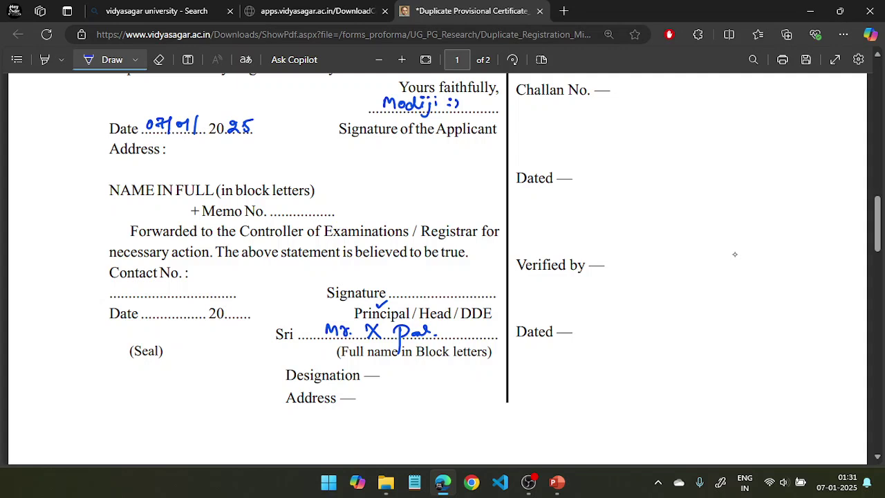
Draw a round smiley as the seal and a rectangular stamp with scribbled lines below the principal's Address
mouse_move(159, 353)
left_mouse_down()
mouse_move(168, 369)
mouse_move(136, 351)
left_mouse_up()
left_click_drag(125, 368, 127, 369)
left_click_drag(146, 364, 150, 371)
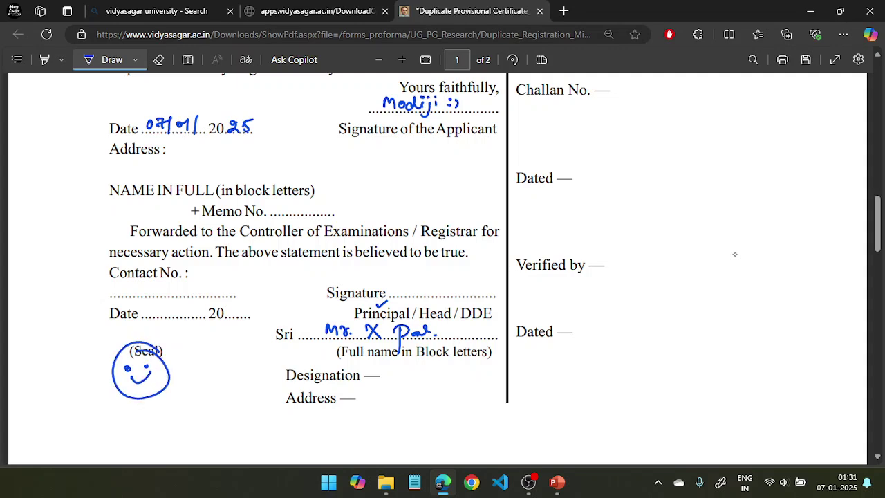
mouse_move(331, 414)
left_mouse_down()
mouse_move(438, 418)
mouse_move(328, 415)
mouse_move(370, 419)
left_mouse_up()
mouse_move(391, 408)
left_mouse_down()
mouse_move(415, 404)
mouse_move(415, 413)
left_mouse_up()
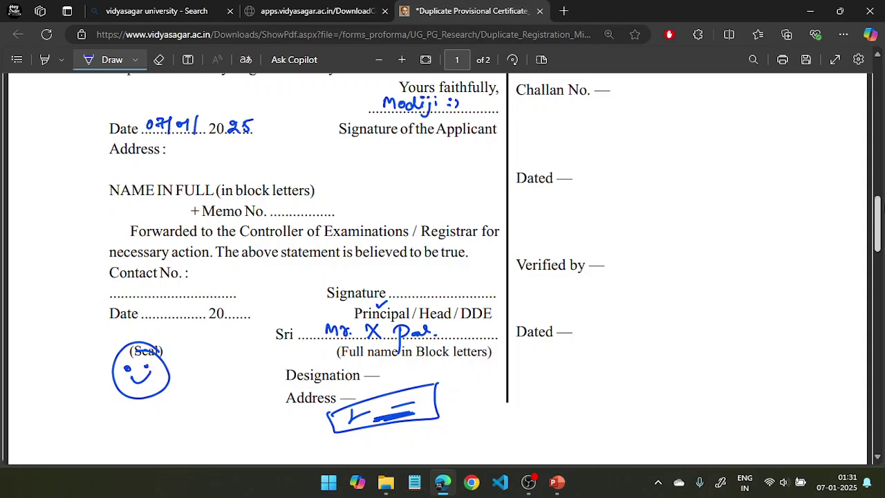
Underline the urgent and ordinary Duplicate Mark Sheet fees and the Provisional Certificates fee in page 2's Rate of Fees
left_click_drag(880, 230, 881, 342)
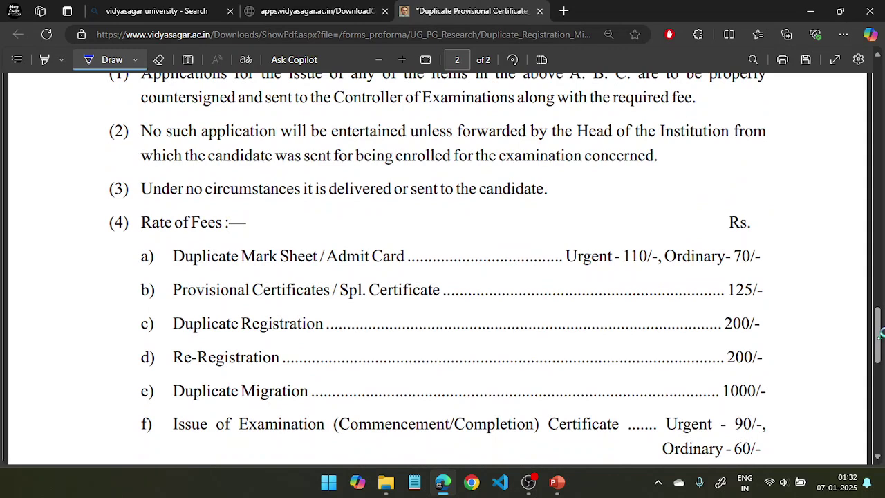
left_click_drag(602, 266, 747, 262)
mouse_move(728, 302)
left_mouse_down()
mouse_move(762, 299)
mouse_move(729, 304)
left_mouse_up()
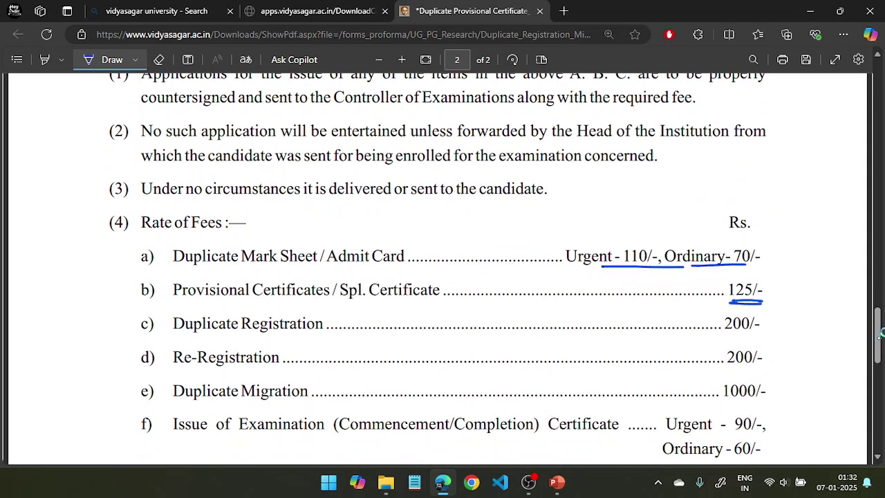
Circle the provisional certificate fee and handwrite a circled, underlined 165 beside it
mouse_move(763, 280)
left_mouse_down()
mouse_move(724, 296)
mouse_move(767, 294)
left_mouse_up()
mouse_move(788, 275)
left_mouse_down()
mouse_move(789, 294)
mouse_move(796, 285)
mouse_move(816, 291)
left_mouse_up()
mouse_move(817, 276)
left_mouse_down()
mouse_move(834, 270)
mouse_move(795, 263)
left_mouse_up()
left_click_drag(780, 309, 822, 315)
Review the remaining fee rules, required enclosures and processing-time note on page 2, returning to the Rate of Fees
scroll(881, 334, "down", 1)
scroll(881, 333, "down", 4)
scroll(879, 336, "up", 4)
scroll(879, 338, "down", 5)
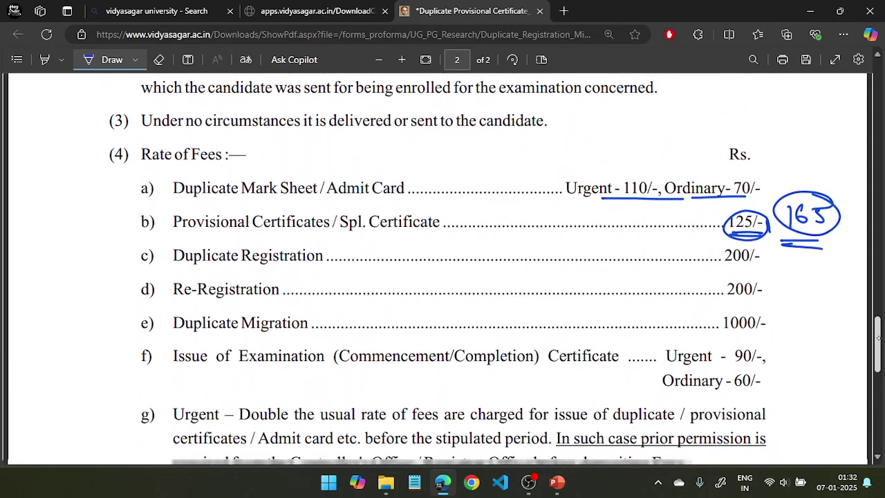
scroll(879, 334, "down", 6)
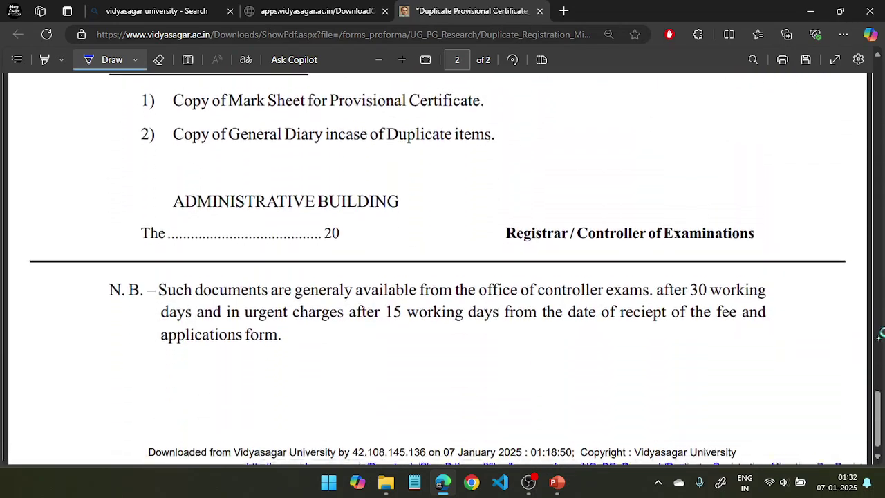
scroll(879, 335, "up", 4)
scroll(881, 333, "up", 20)
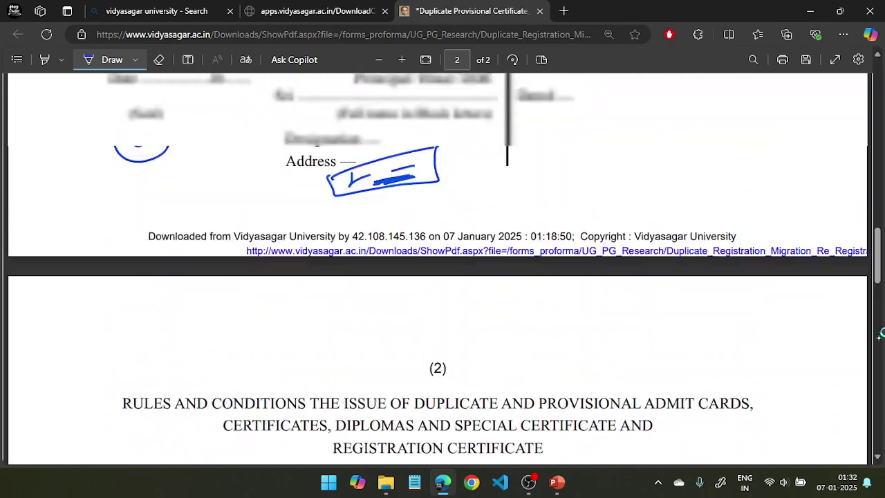
scroll(880, 333, "down", 15)
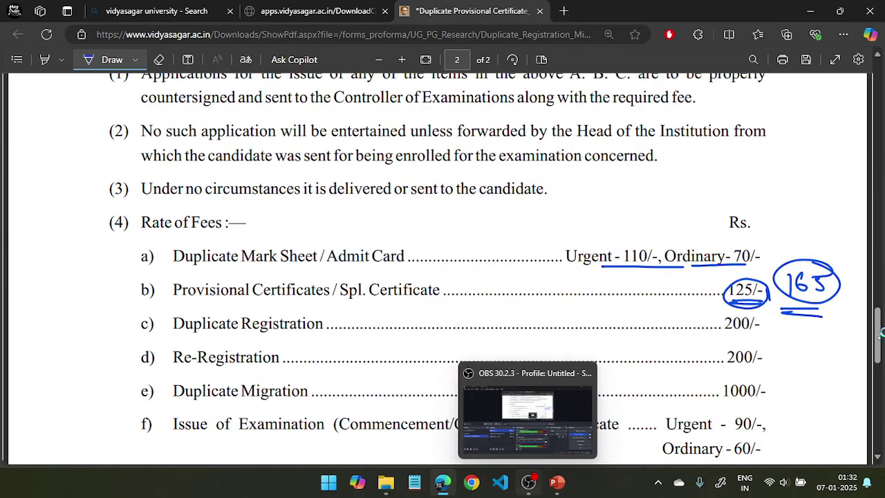
Switch to the PowerPoint slide show and tick "Completed application form", sketching a small document page beside it
mouse_move(558, 482)
left_click(607, 428)
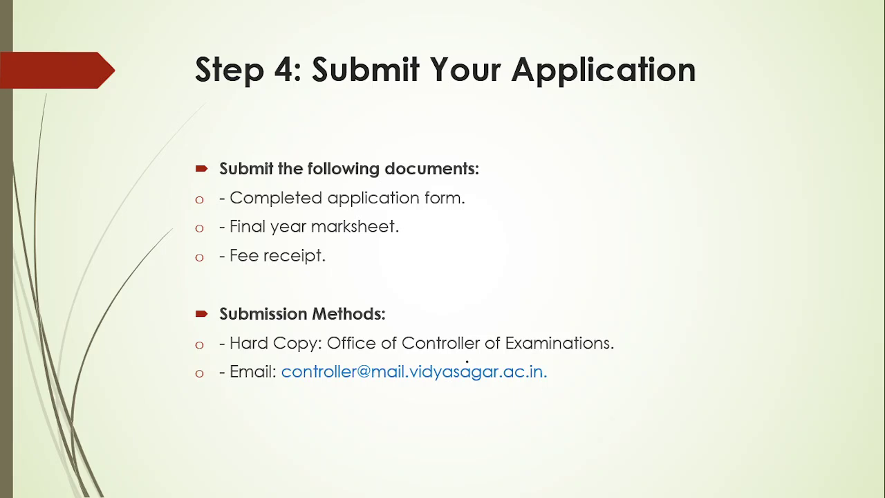
mouse_move(474, 199)
left_mouse_down()
mouse_move(486, 187)
mouse_move(509, 192)
mouse_move(508, 204)
left_mouse_up()
mouse_move(508, 185)
left_mouse_down()
mouse_move(523, 183)
mouse_move(523, 204)
mouse_move(520, 192)
left_mouse_up()
left_click_drag(513, 198, 519, 200)
Underline "Final year marksheet" with a wavy line and handwrite "Final year" in the blank area beside the list
left_click_drag(233, 237, 376, 236)
left_click_drag(694, 142, 695, 169)
left_click_drag(690, 142, 712, 140)
left_click_drag(695, 159, 722, 164)
left_click_drag(718, 141, 758, 159)
mouse_move(763, 138)
left_mouse_down()
mouse_move(767, 160)
mouse_move(790, 153)
mouse_move(784, 185)
left_mouse_up()
left_click_drag(799, 152, 822, 157)
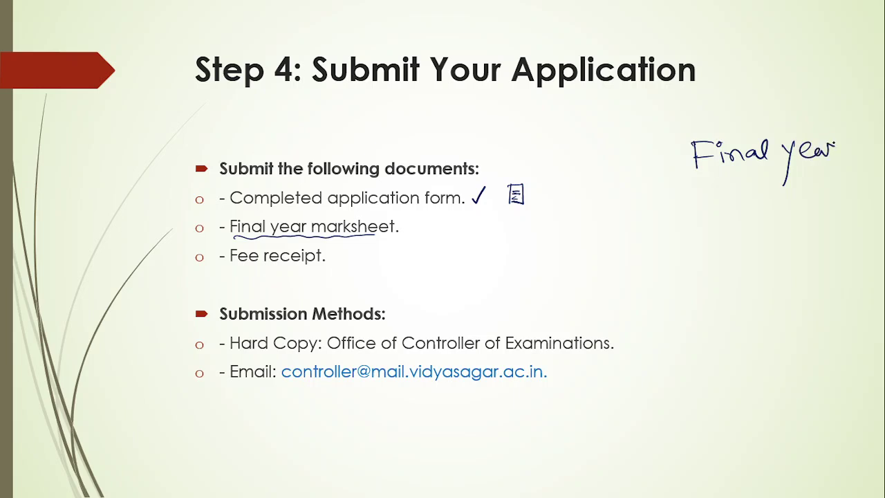